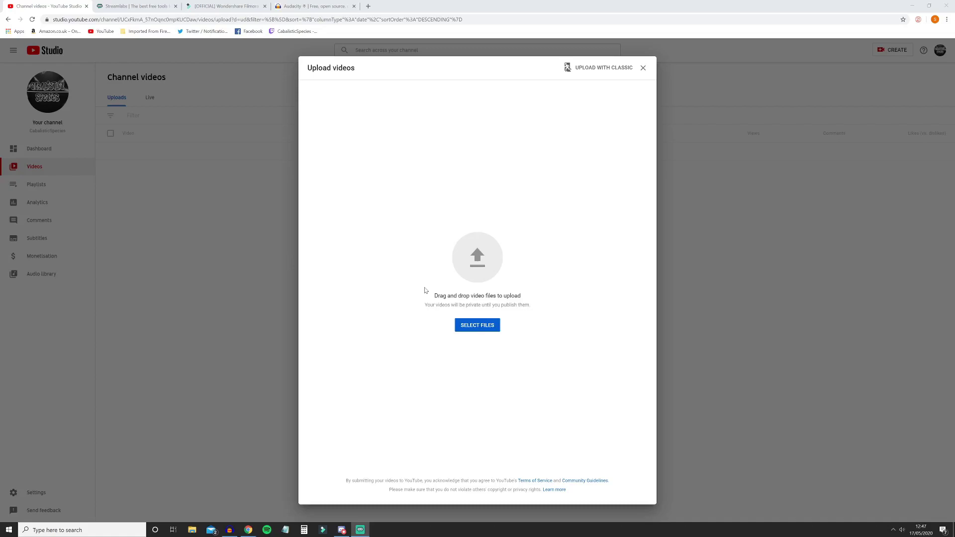
View the Streamlabs website and the Streamlabs OBS app, then drag the app window off screen.
click(134, 6)
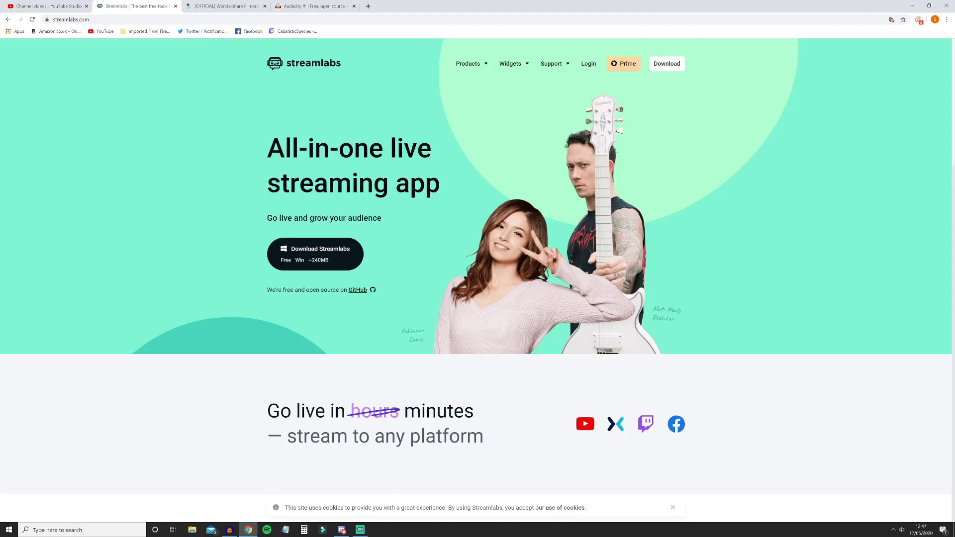
key(alt+Tab)
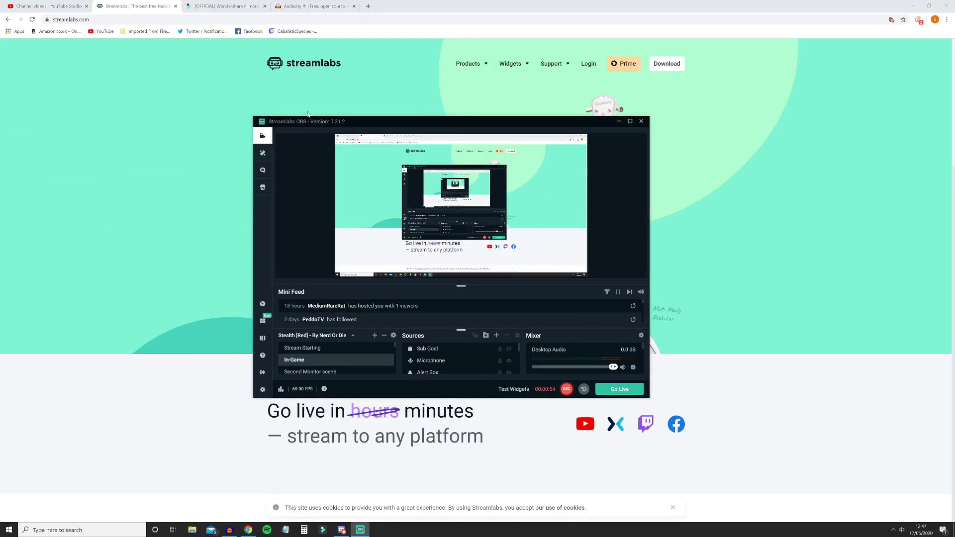
click(149, 6)
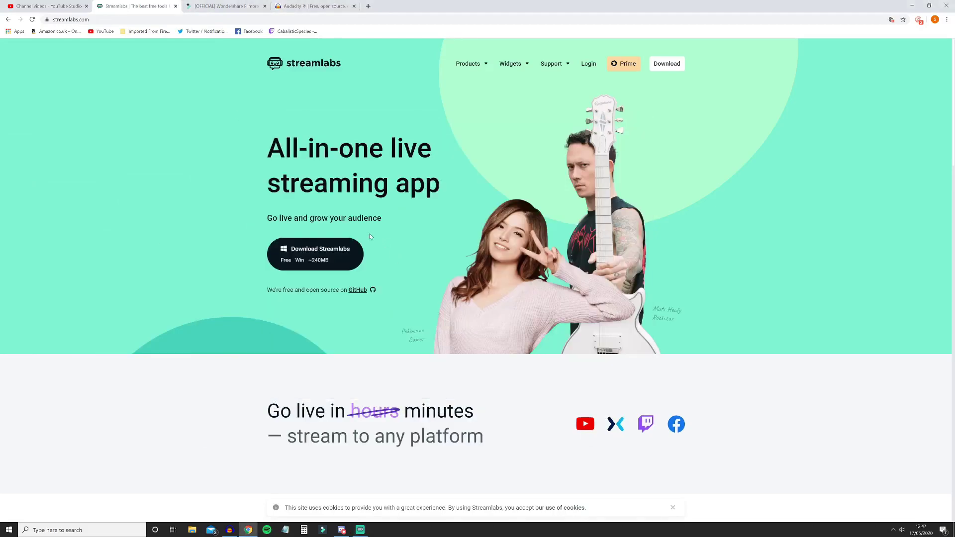
click(367, 532)
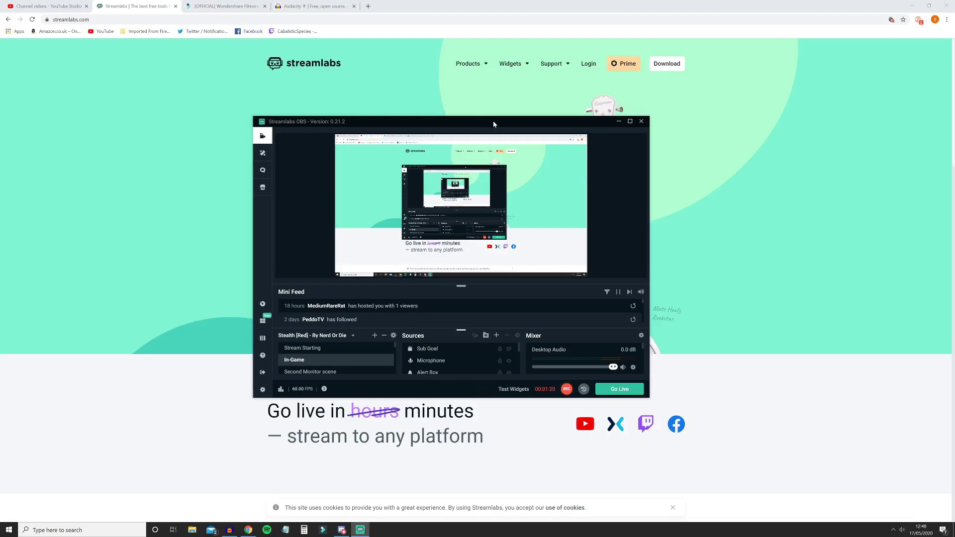
drag(494, 124, 0, 127)
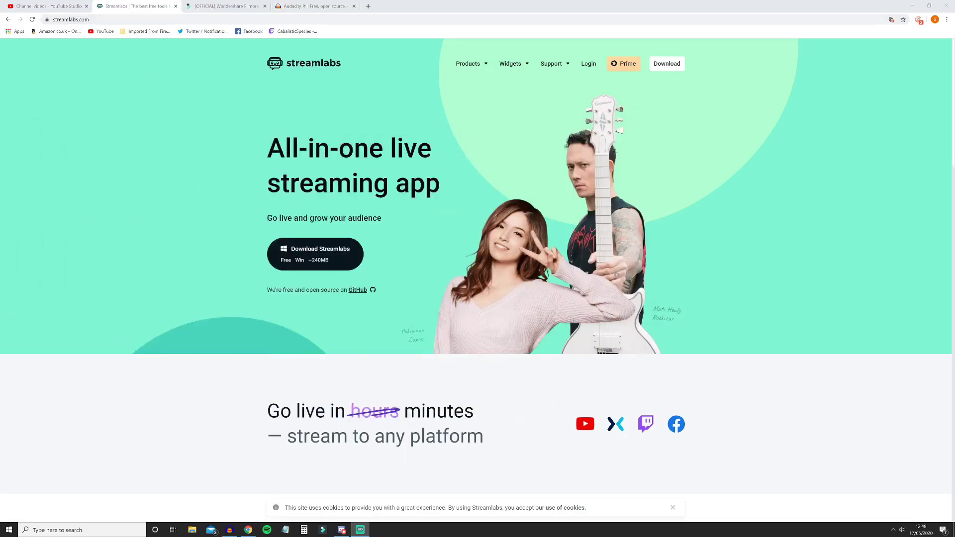
On the Filmora website, keep 16:9 (Widescreen) as the project aspect ratio in the launcher.
click(225, 6)
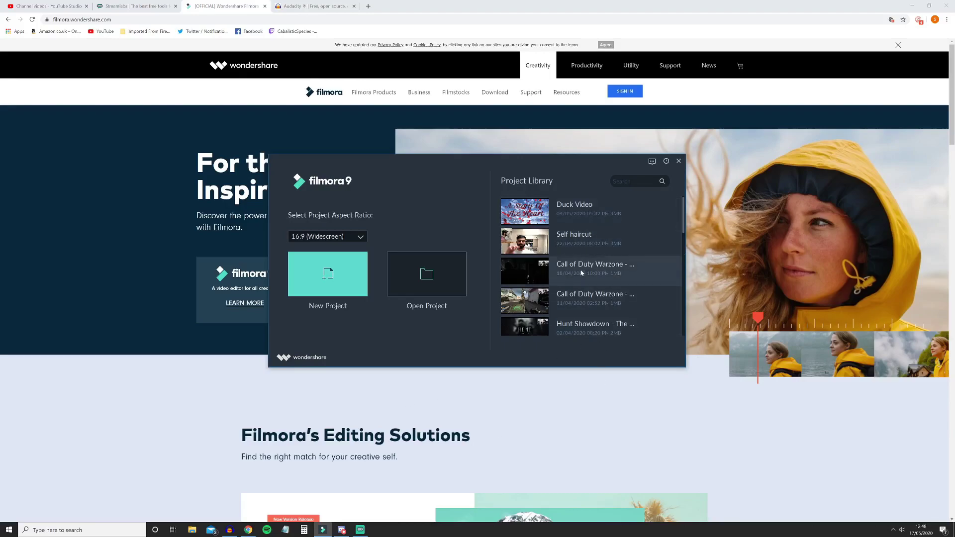
click(335, 239)
click(352, 239)
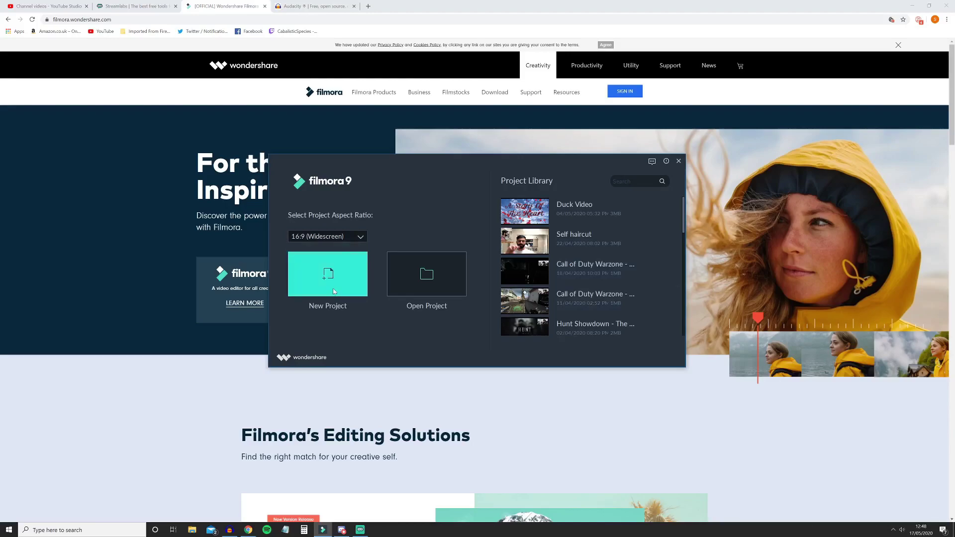
Start a new empty project and check the OBS Recordings 2 folder in a file browser.
click(334, 291)
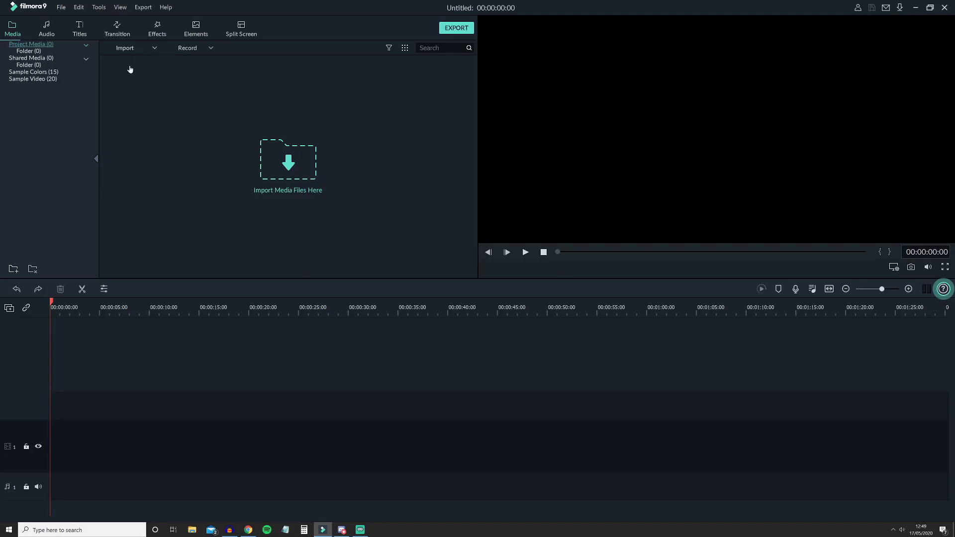
click(192, 530)
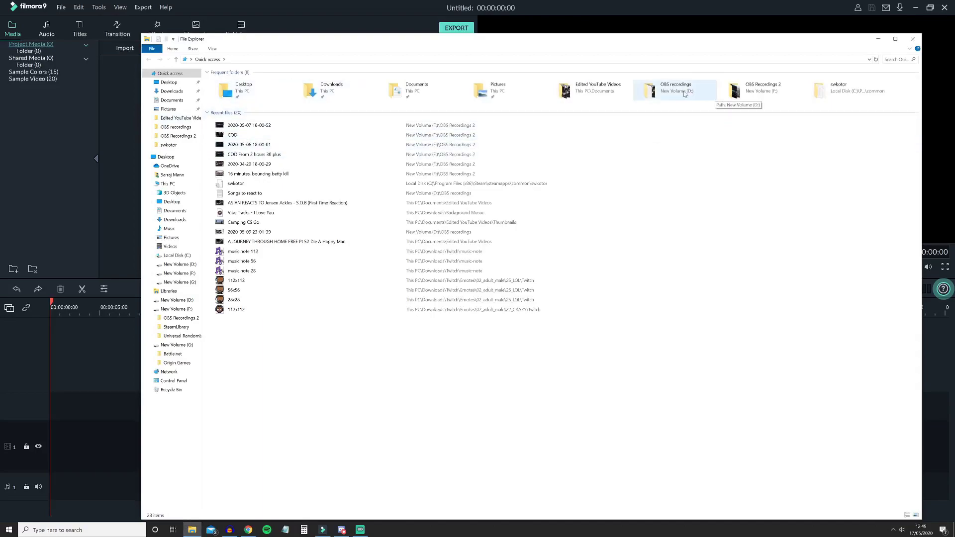
double_click(734, 92)
drag(677, 155, 318, 154)
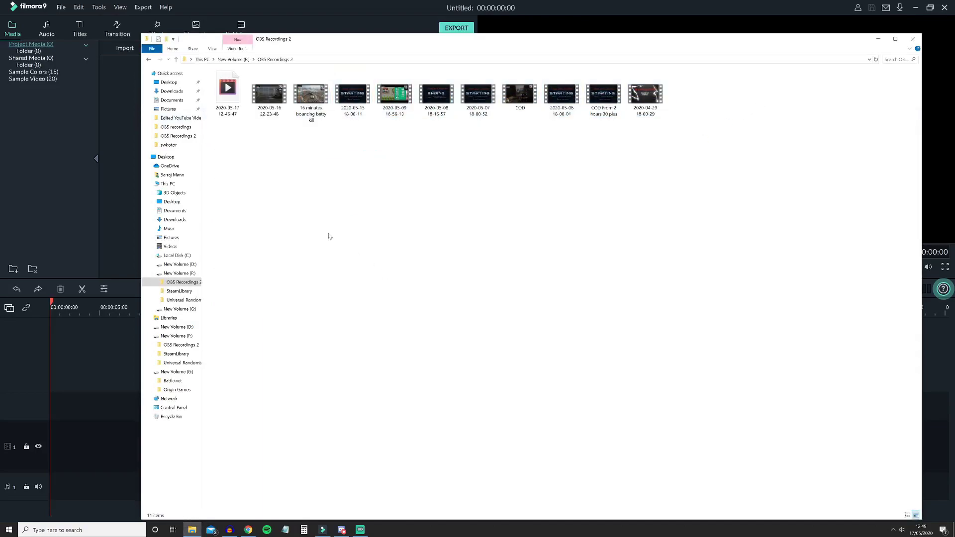
click(913, 39)
Import the '16 minutes, bouncing betty kill' clip from OBS Recordings 2 via Import Media Files.
click(130, 49)
click(128, 59)
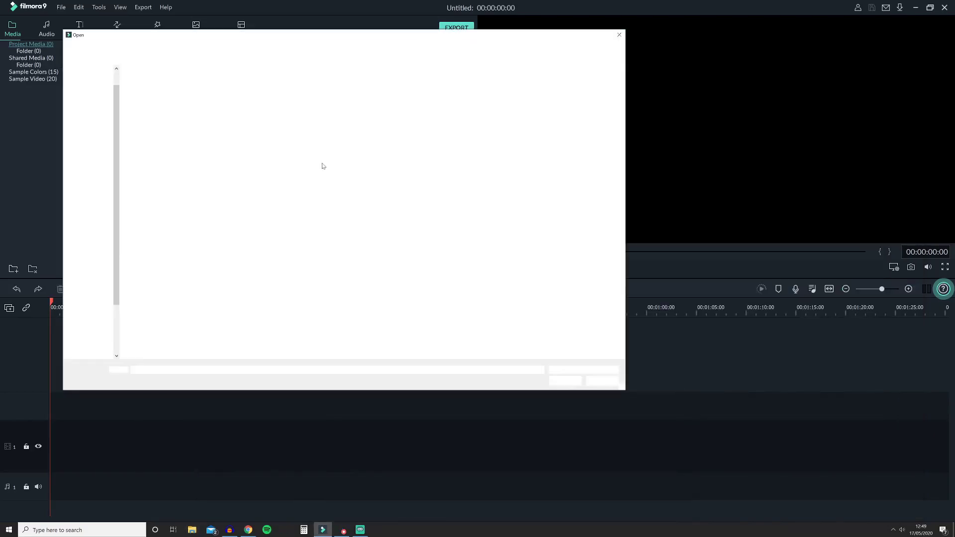
click(100, 136)
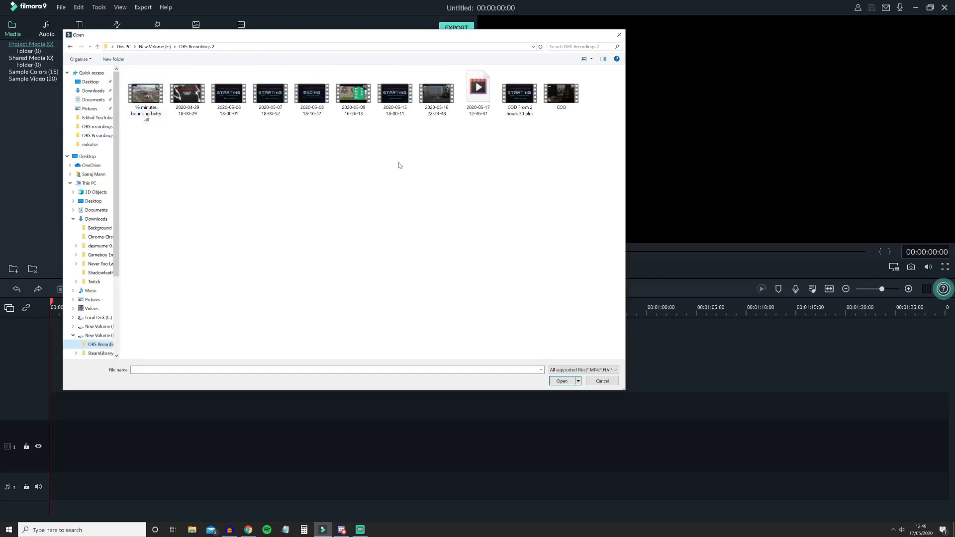
double_click(135, 95)
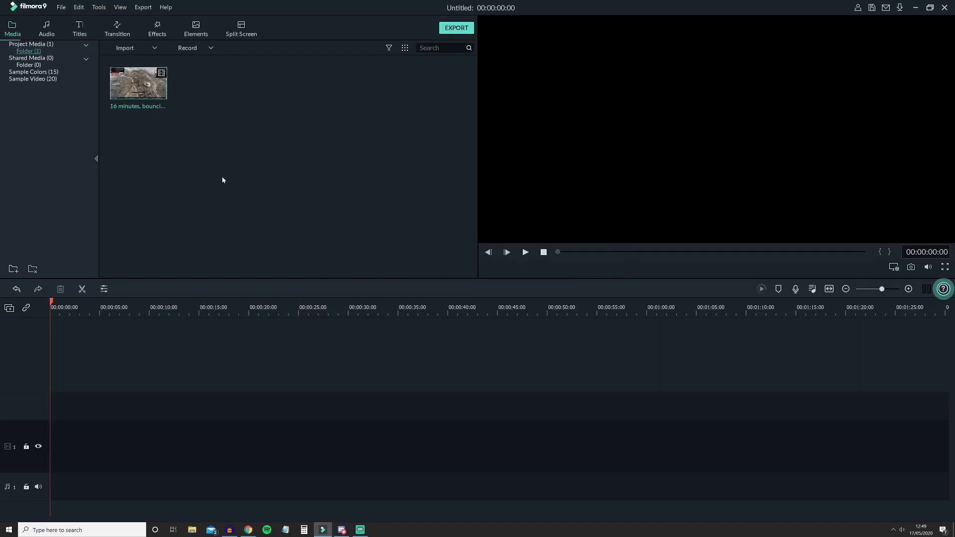
Add the clip to the timeline, match project settings to it, and scrub the preview back to its start.
click(138, 83)
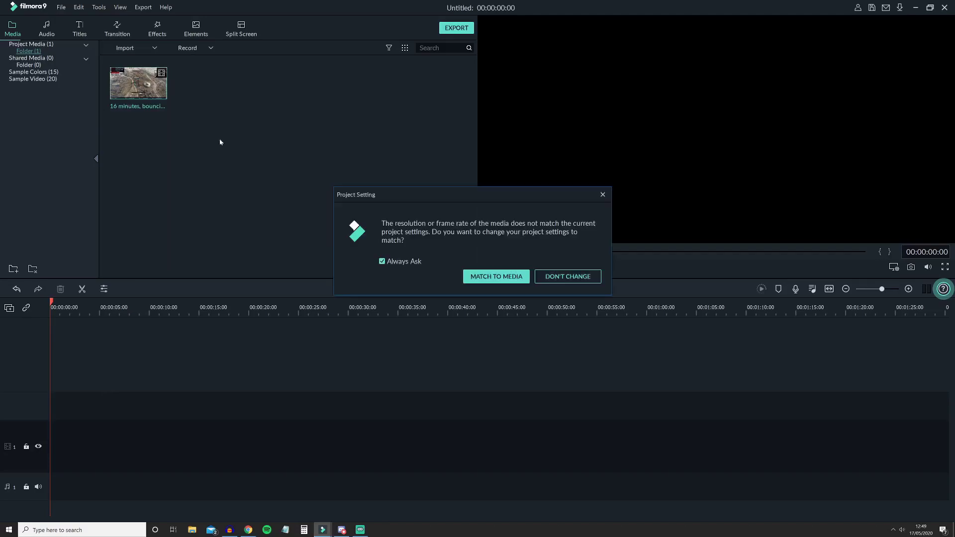
click(509, 280)
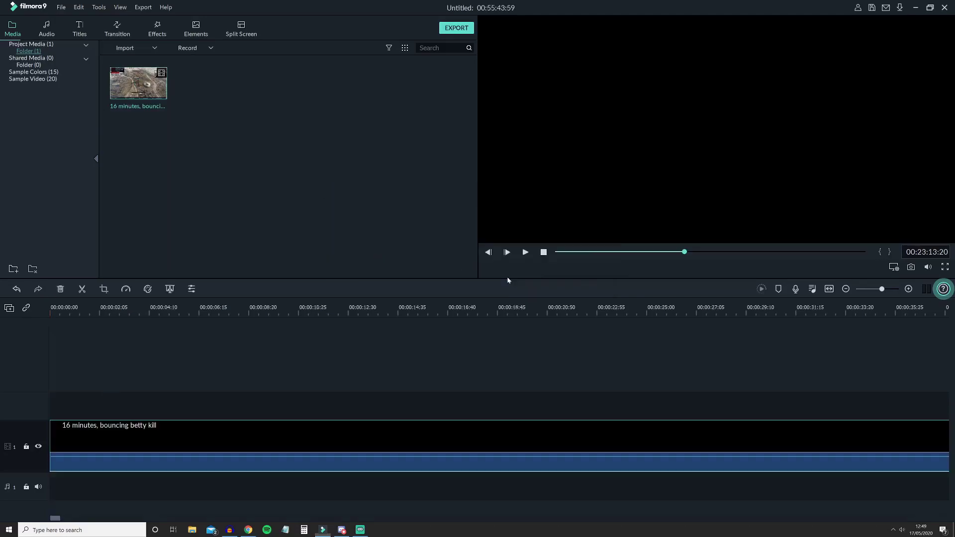
scroll(298, 308, down, 5)
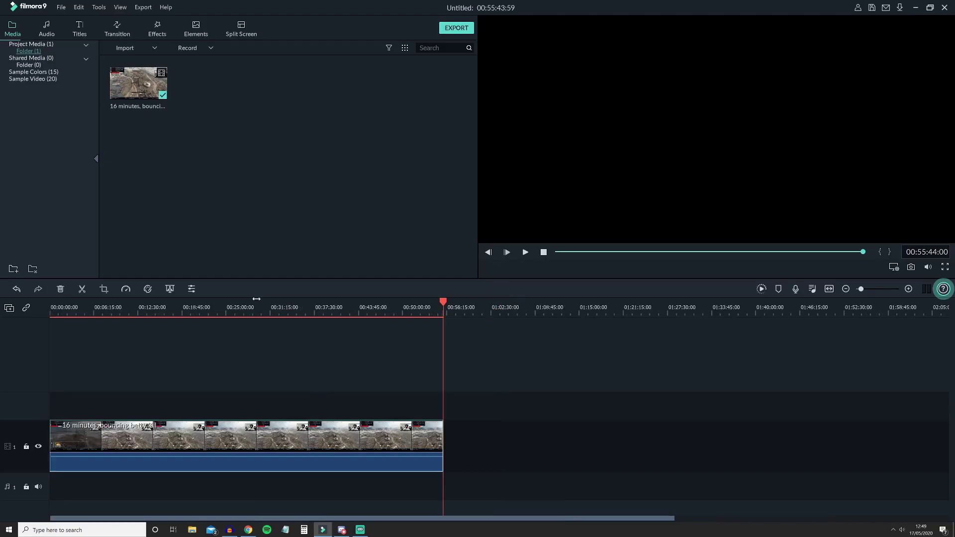
click(233, 305)
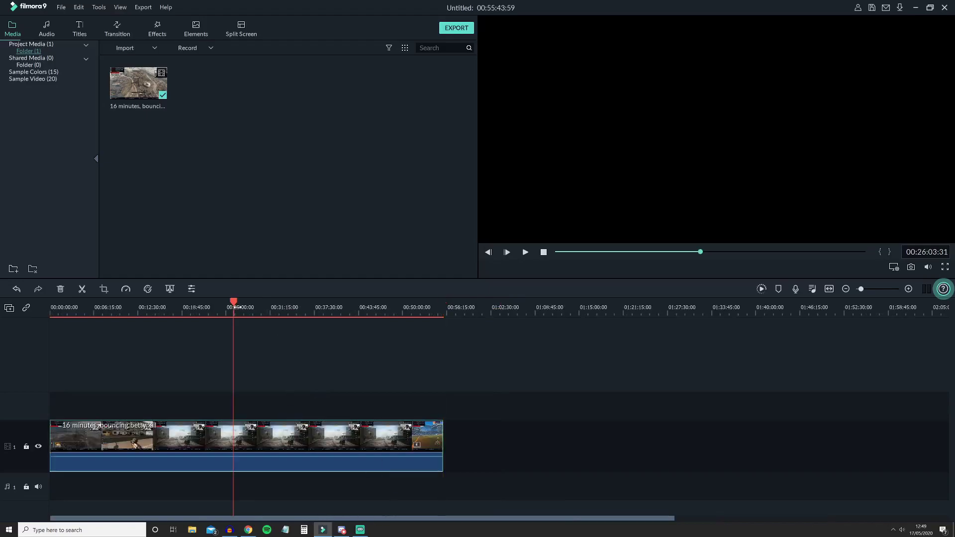
drag(233, 303, 52, 301)
Inspect the timeline clip's speed options and right-click menu without changes, keeping the project open.
click(260, 448)
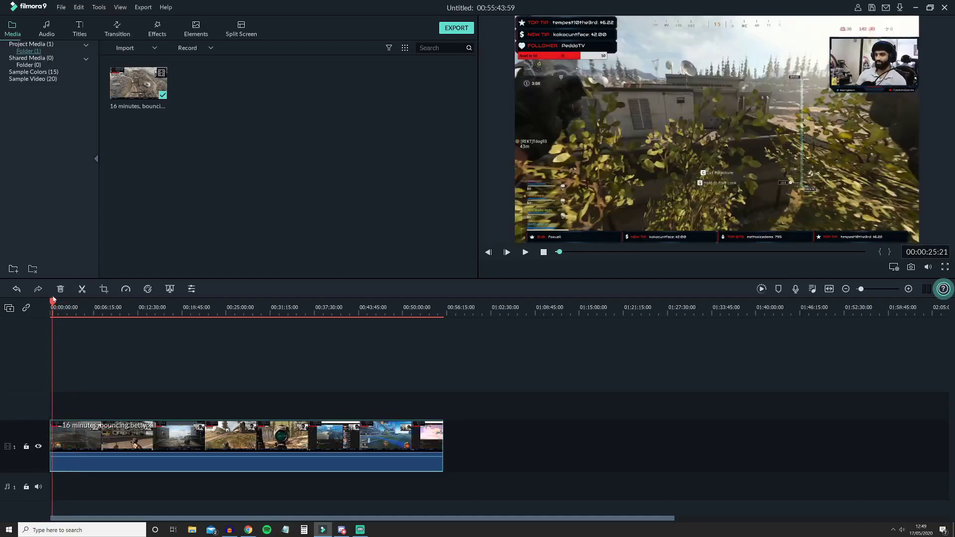
click(127, 289)
click(144, 337)
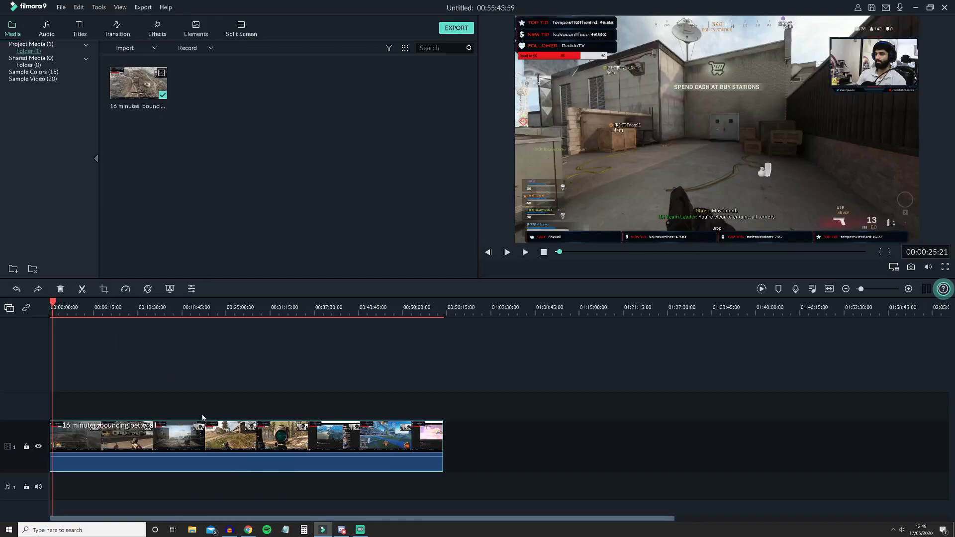
right_click(52, 438)
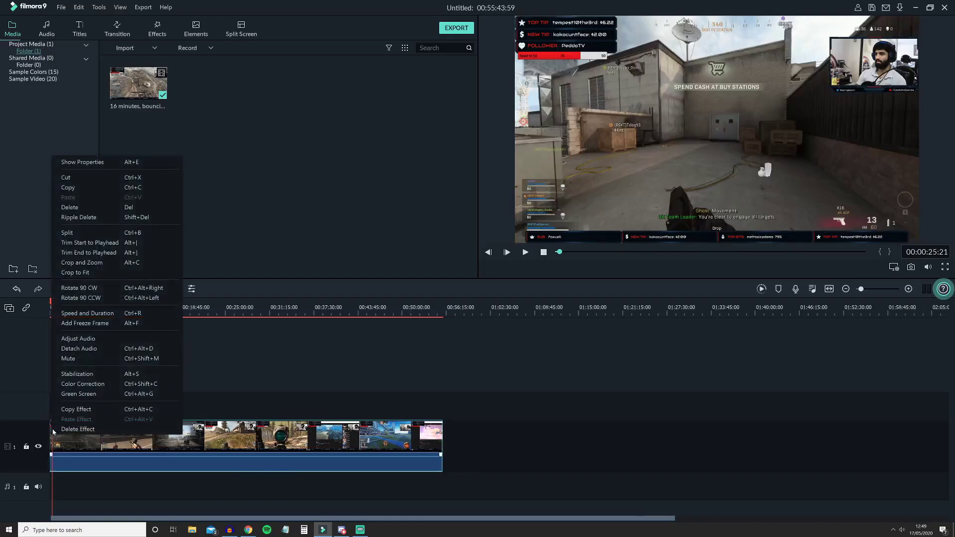
click(284, 197)
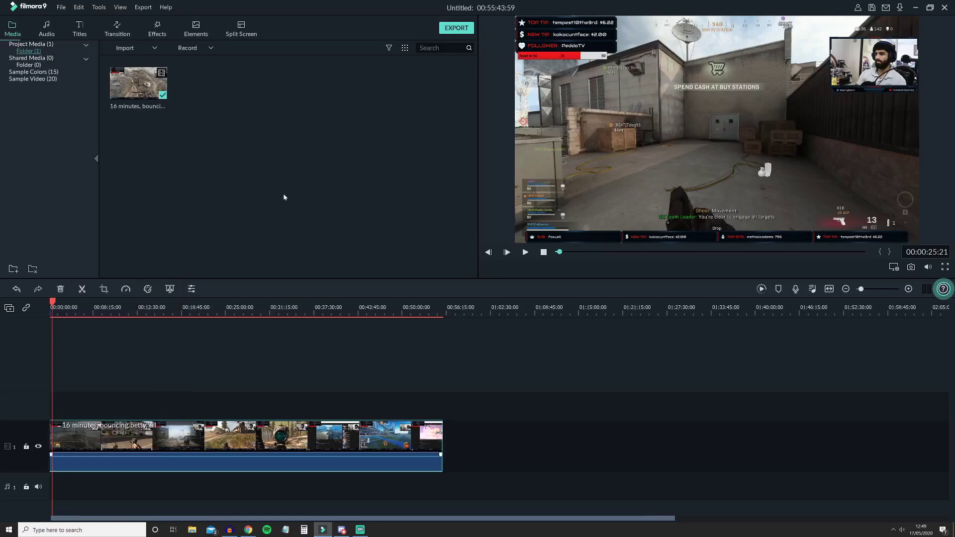
click(945, 8)
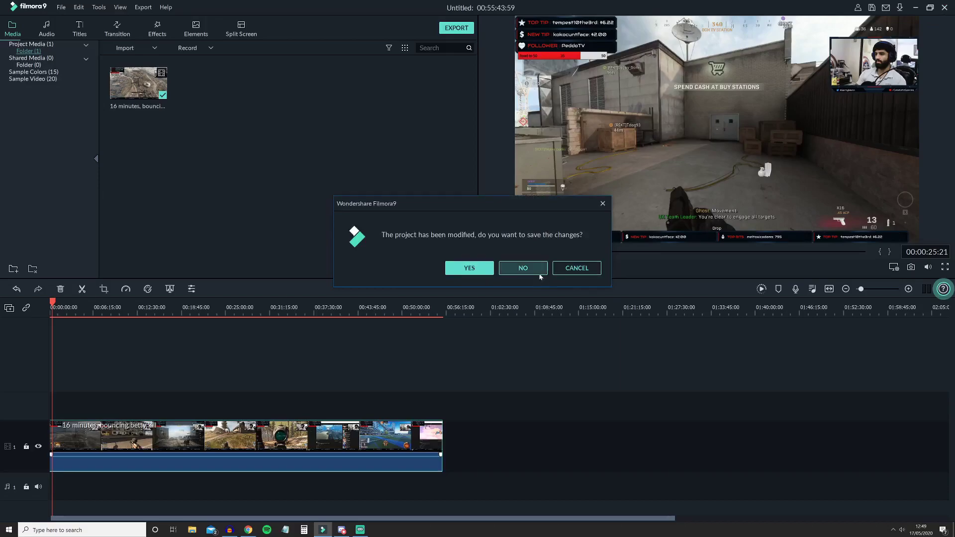
click(572, 269)
Browse the Audio, Titles, Transition, Effects, Elements and Split Screen libraries, then quit without saving.
click(48, 28)
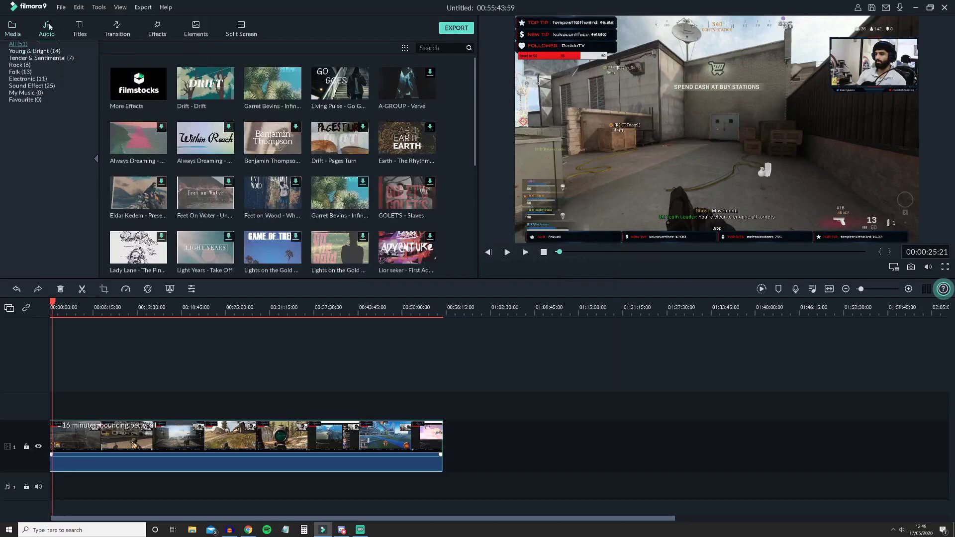
click(79, 30)
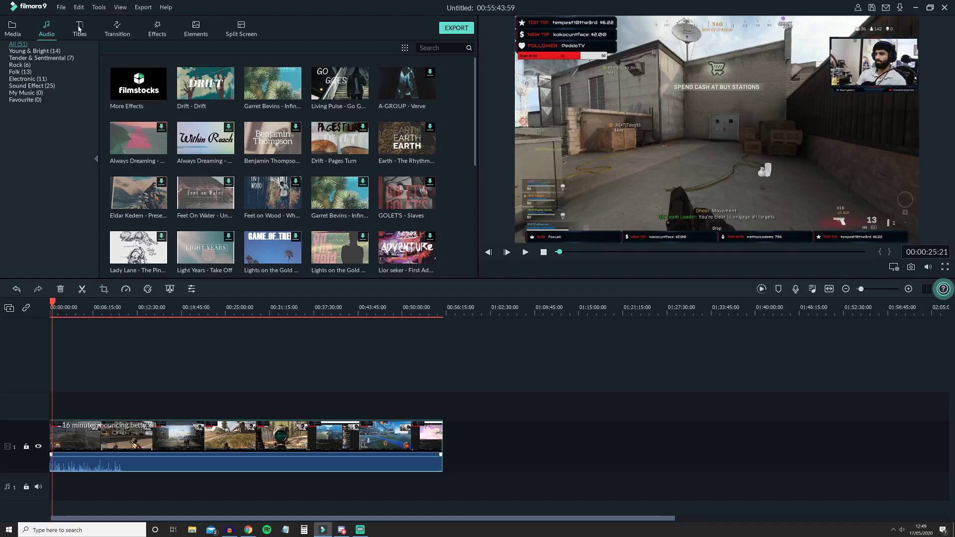
click(118, 29)
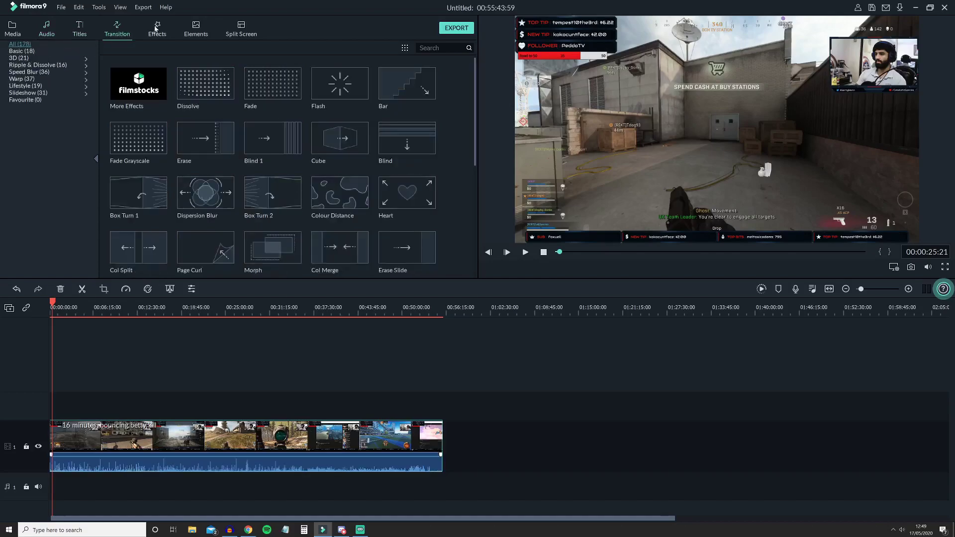
click(157, 28)
click(194, 27)
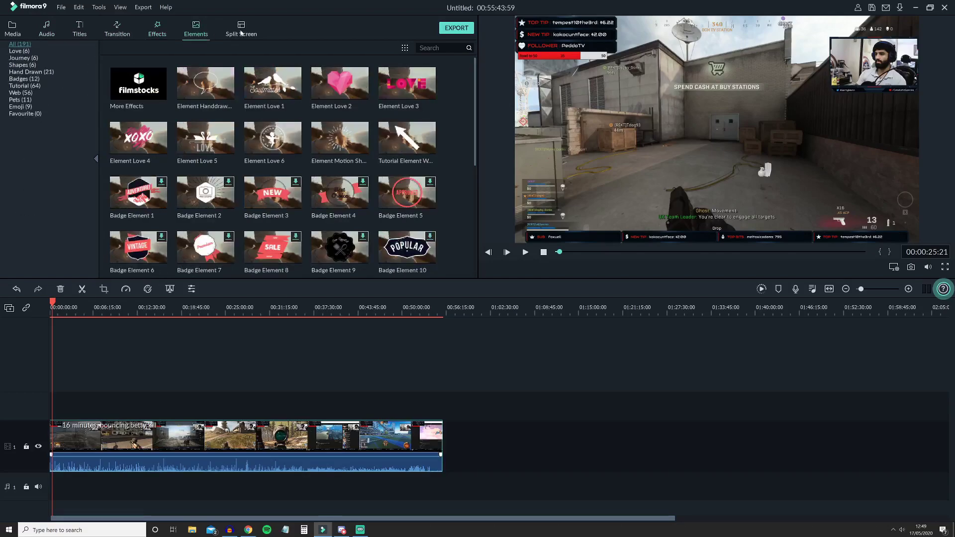
click(241, 29)
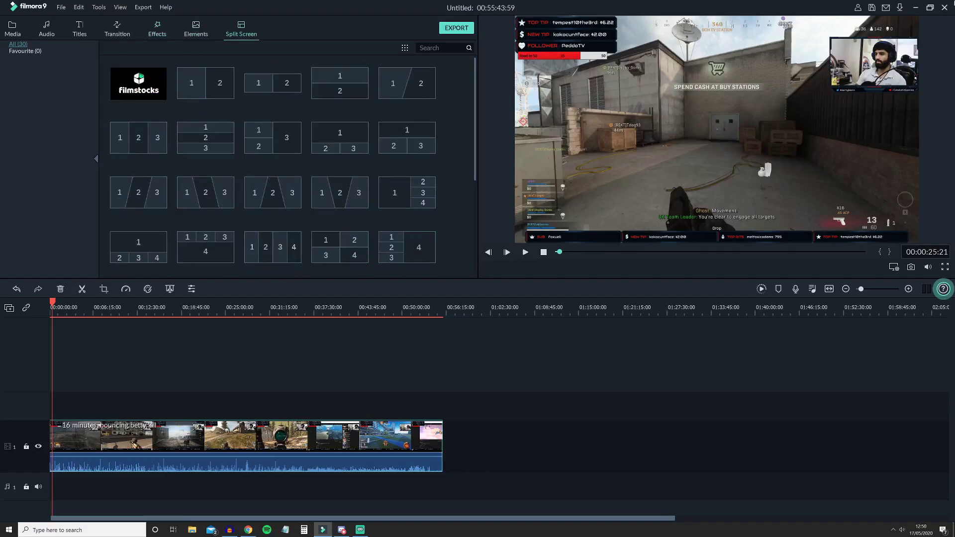
click(944, 8)
click(518, 269)
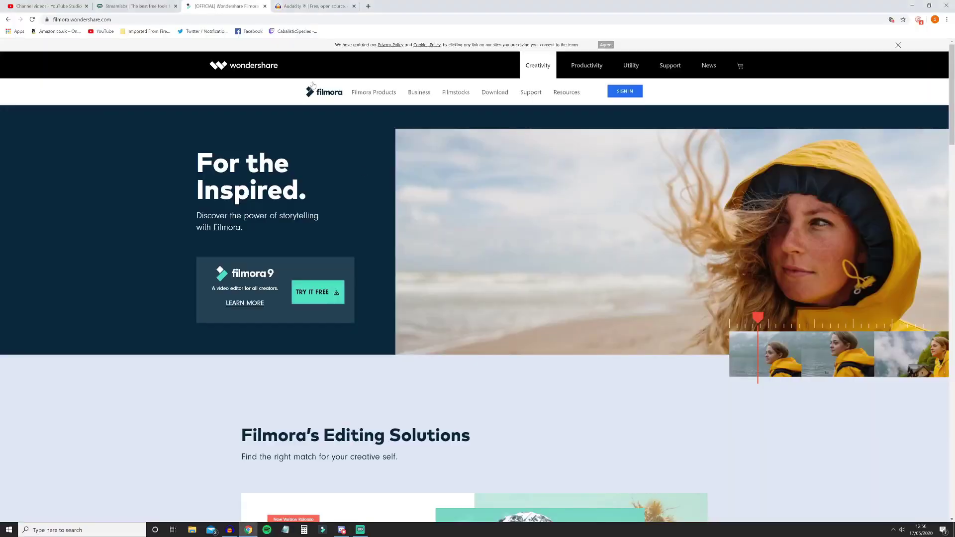
Show the Audacity website, then bring the recording Audacity window forward.
click(301, 6)
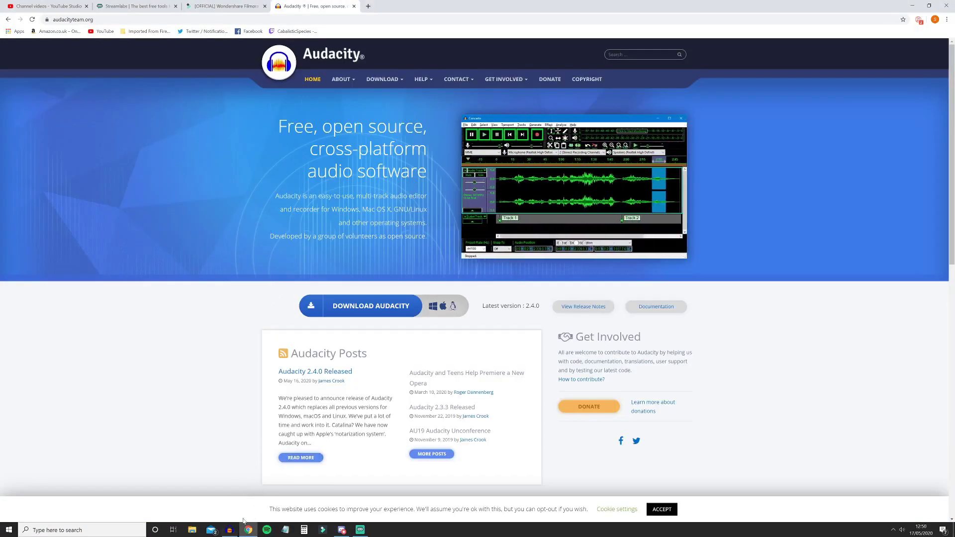
mouse_move(229, 529)
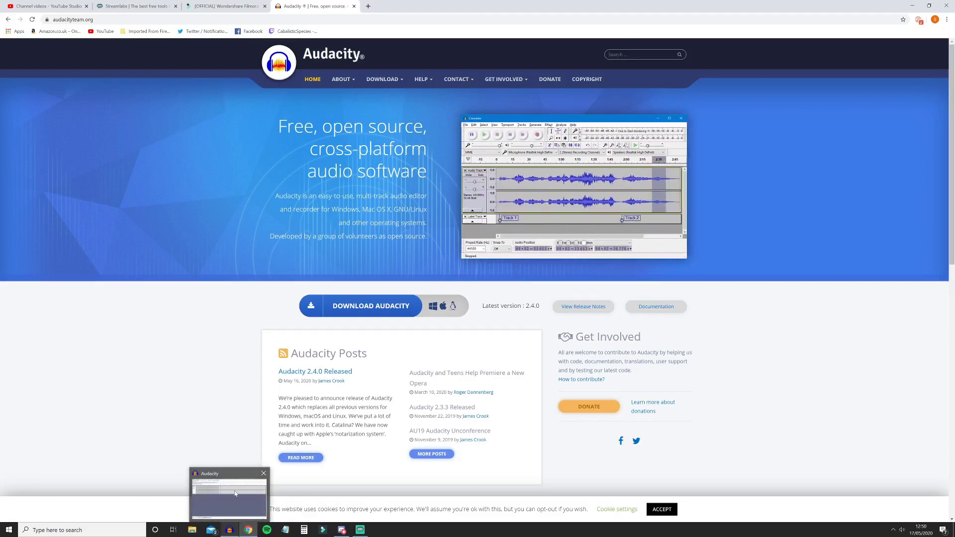
click(235, 493)
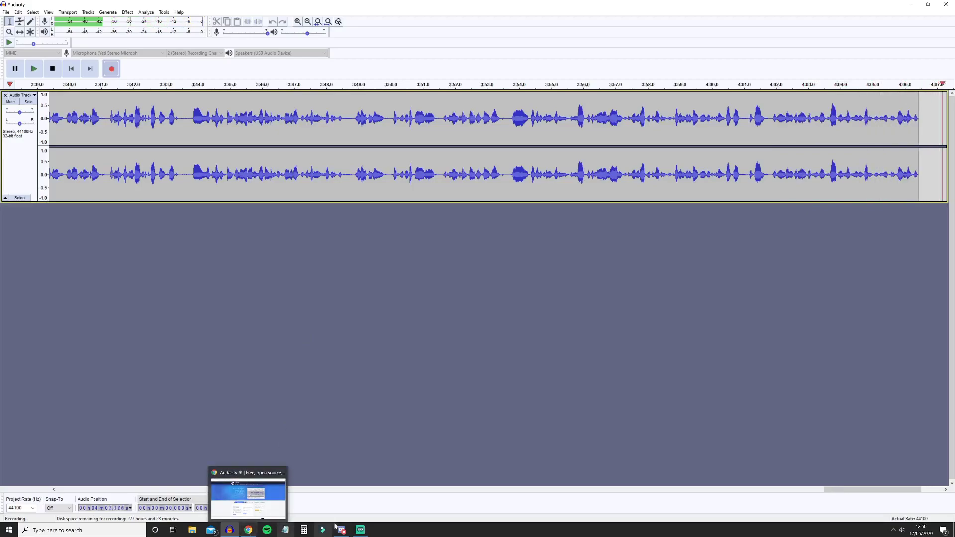
mouse_move(360, 529)
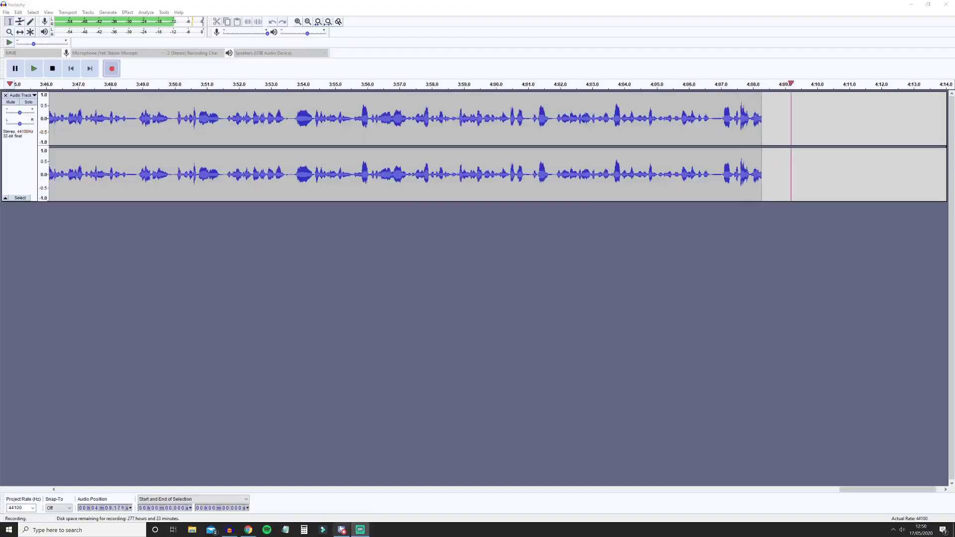
Return to the browser and move from the Filmora tab to the YouTube Studio upload tab.
mouse_move(255, 530)
click(247, 495)
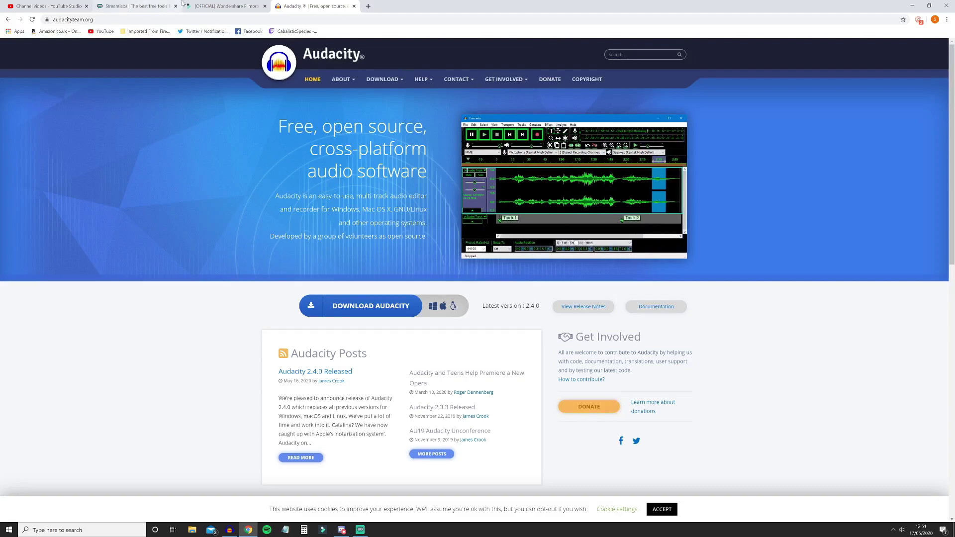
click(226, 6)
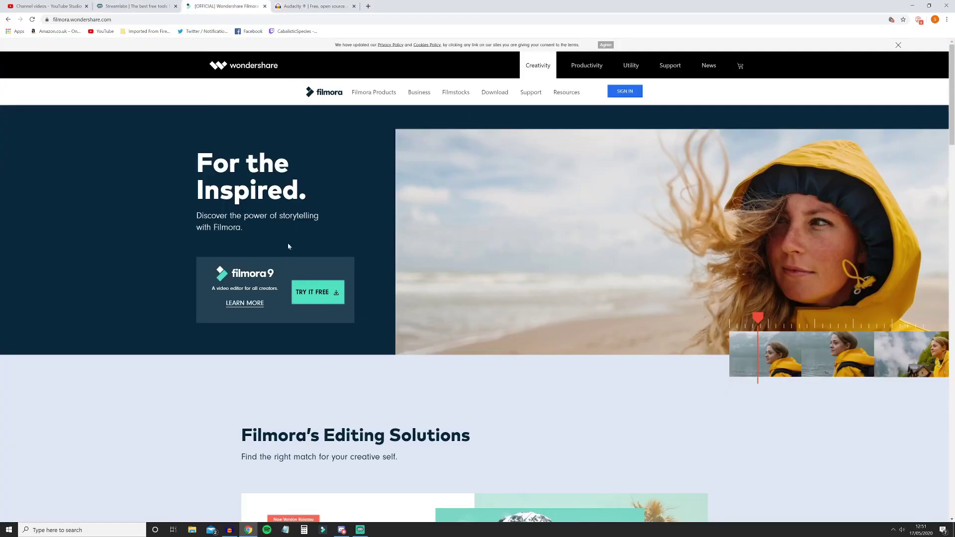
key(ctrl+shift+Tab)
key(ctrl+shift+Tab)
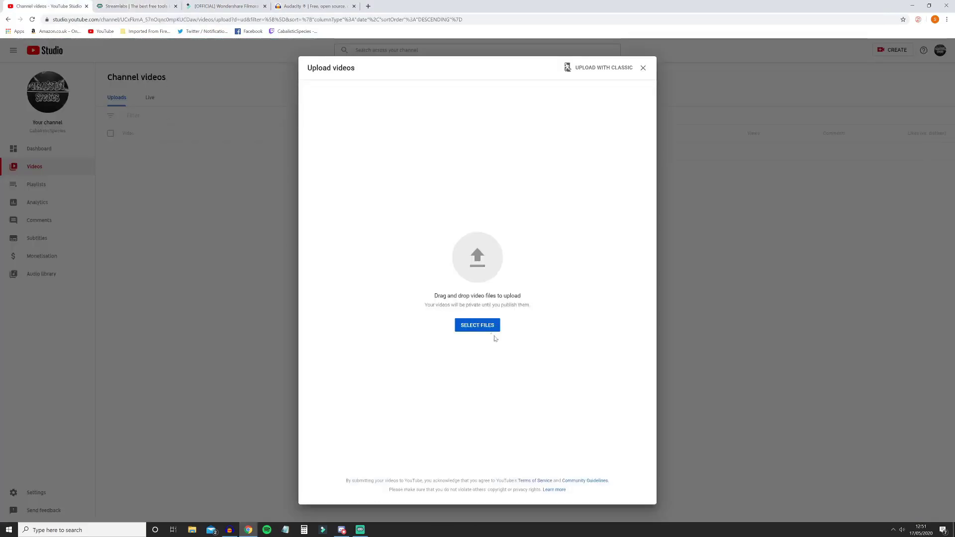
click(488, 327)
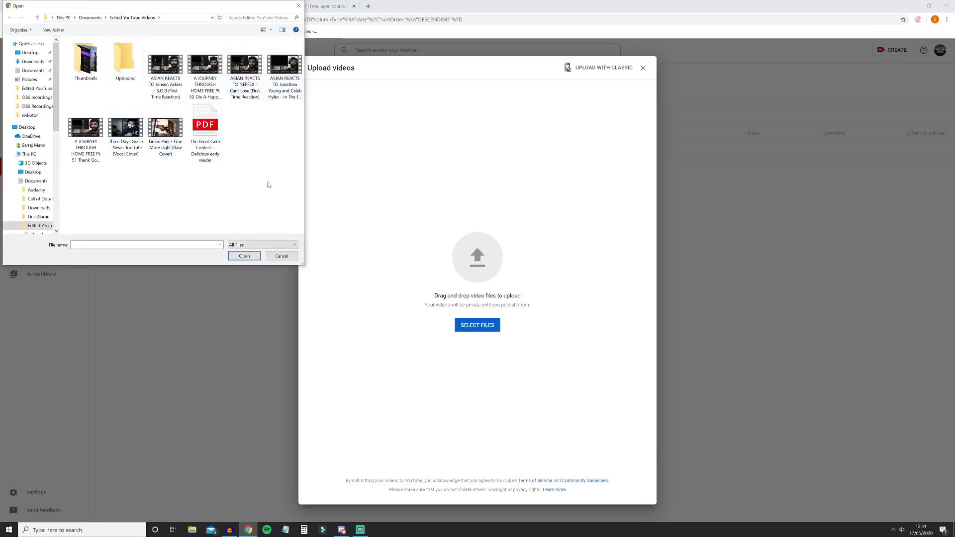
click(280, 257)
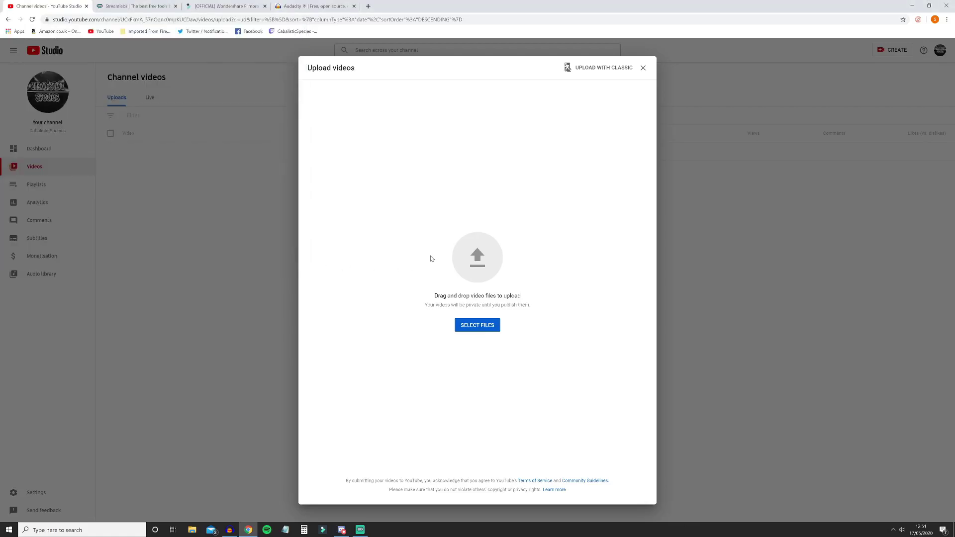